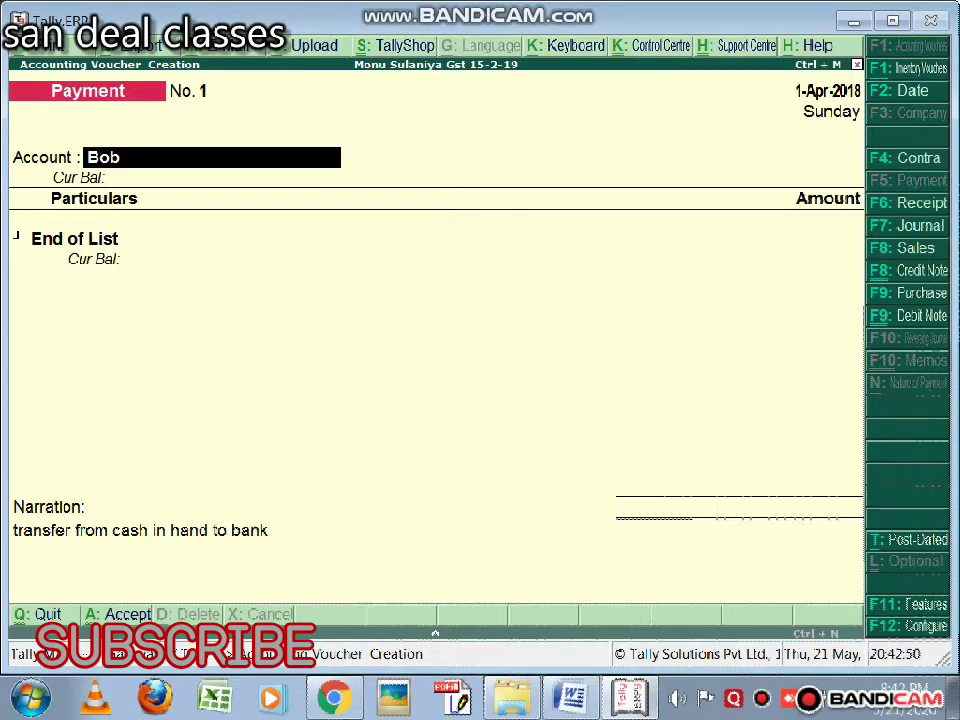
Step: Clear the narration text of the payment voucher and return to its account field
key(Return)
key(Return)
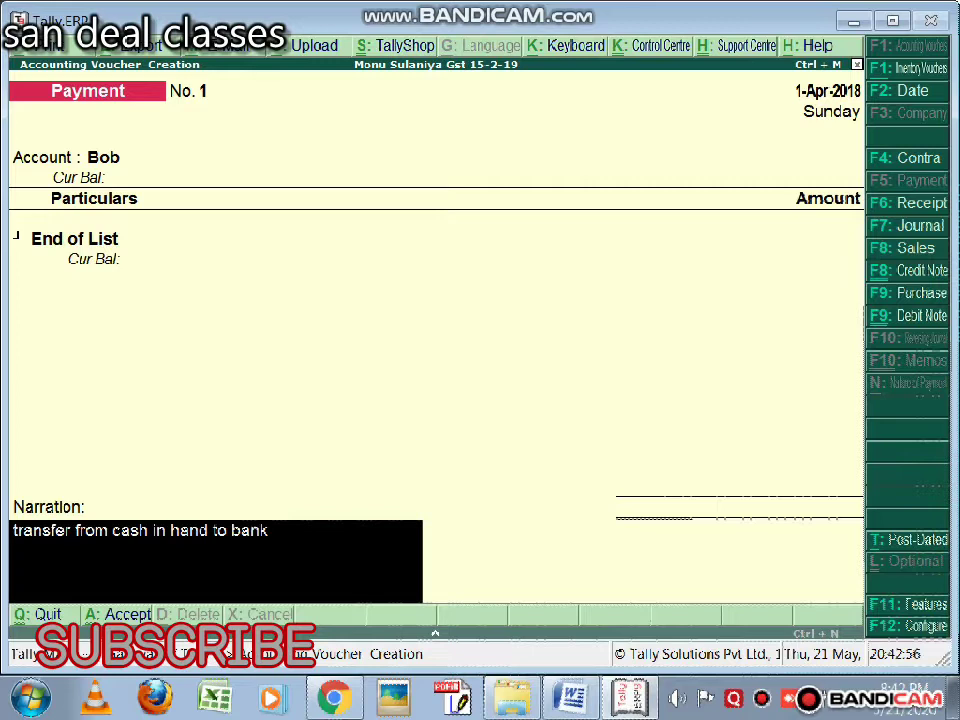
key(BackSpace)
key(BackSpace)
key(BackSpace)
key(BackSpace)
key(BackSpace)
key(BackSpace)
key(BackSpace)
key(BackSpace)
key(BackSpace)
key(BackSpace)
key(BackSpace)
key(BackSpace)
key(BackSpace)
key(BackSpace)
key(BackSpace)
key(BackSpace)
key(BackSpace)
key(BackSpace)
key(BackSpace)
key(BackSpace)
key(BackSpace)
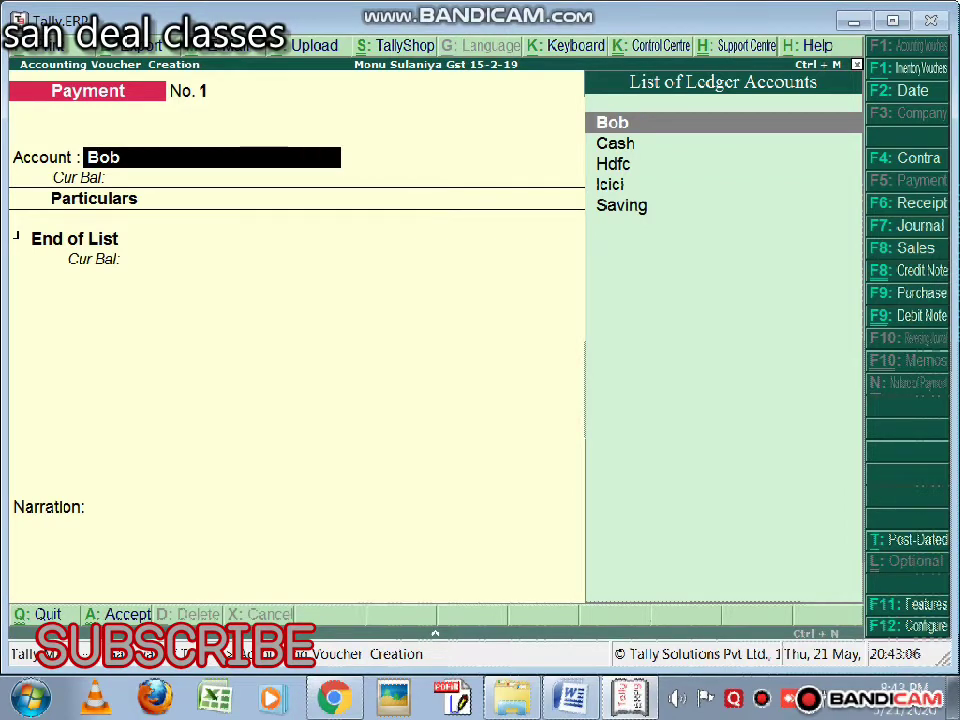
Step: View the Receipt, Journal, Sales, Purchase and Credit Note voucher entry screens one after another
key(F6)
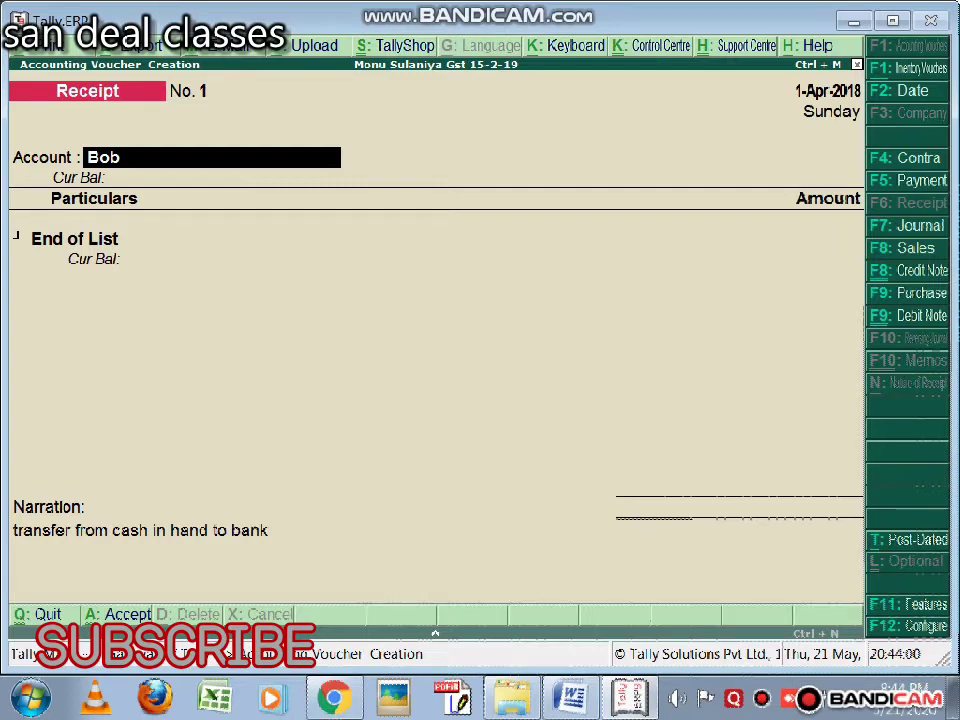
key(F7)
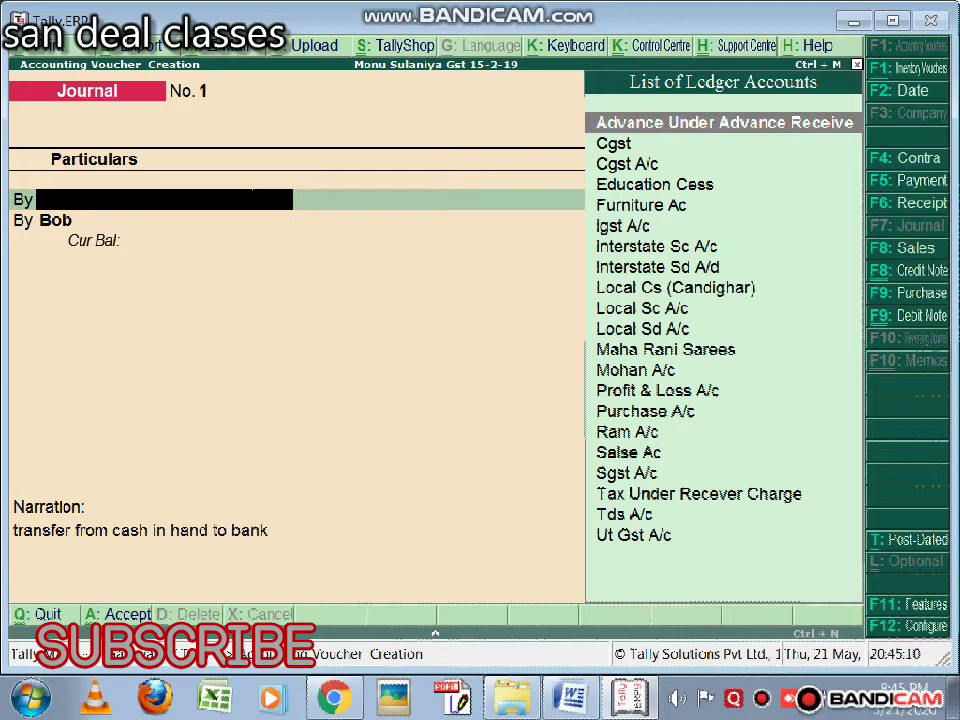
key(F8)
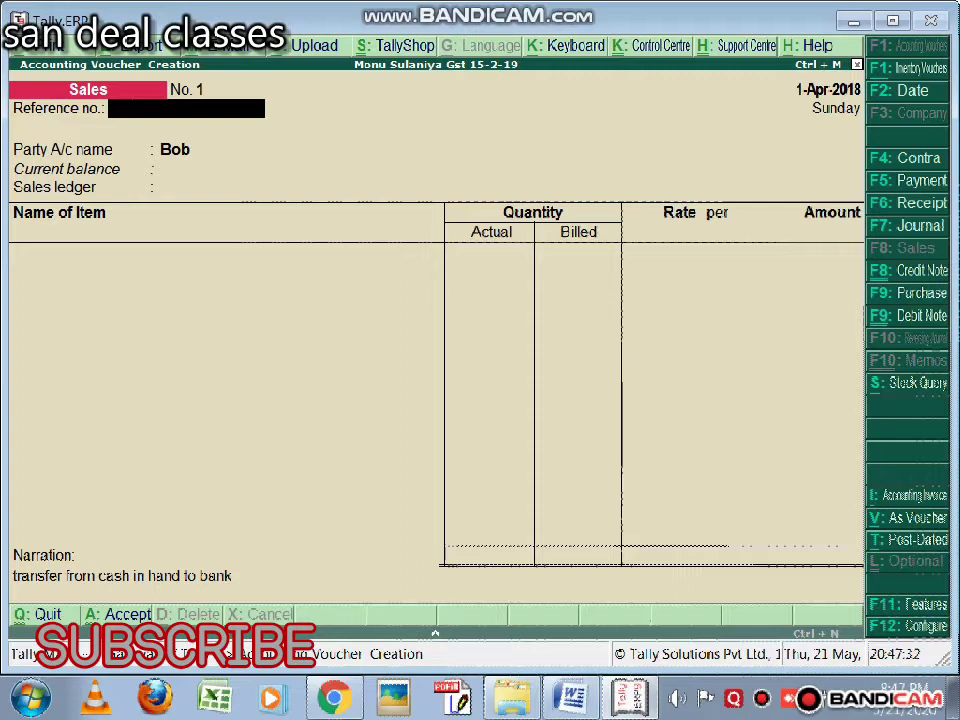
key(F9)
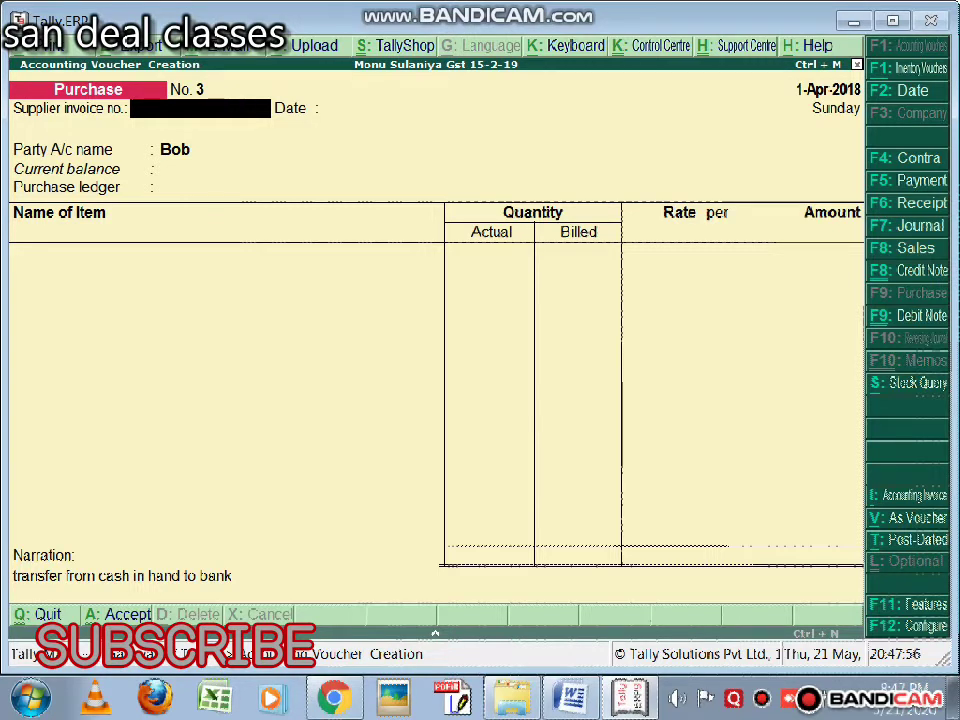
key(alt+c)
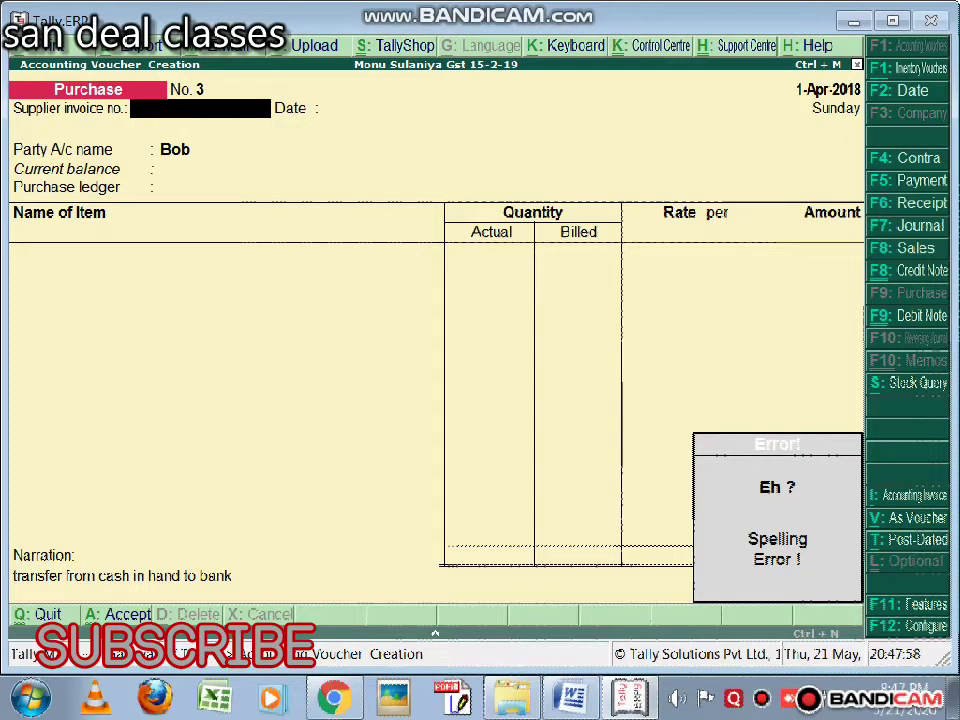
key(Escape)
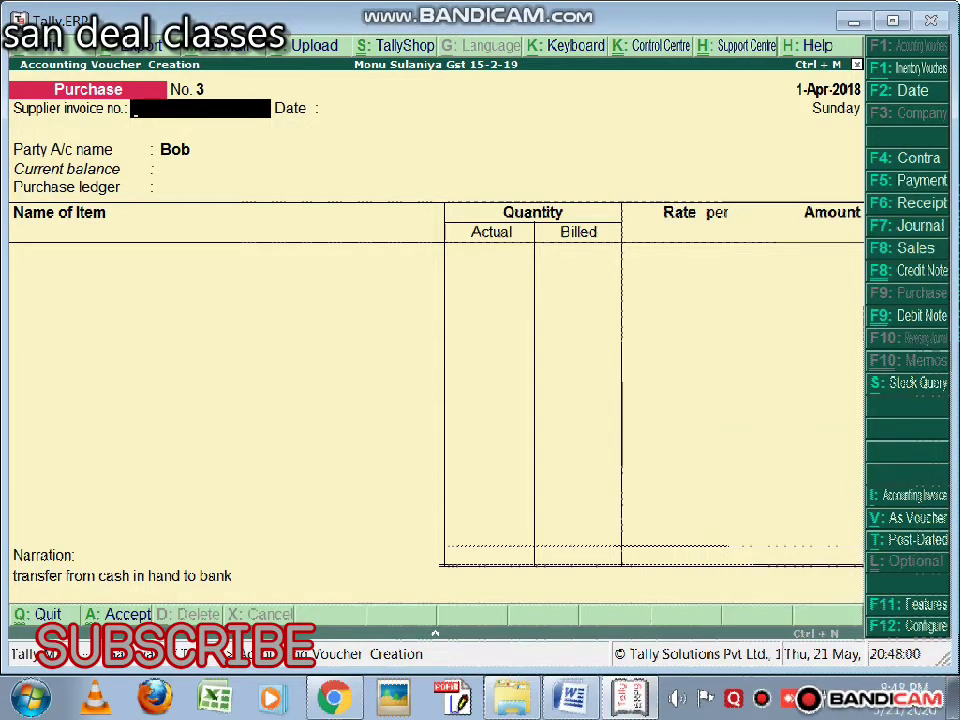
key(ctrl+F8)
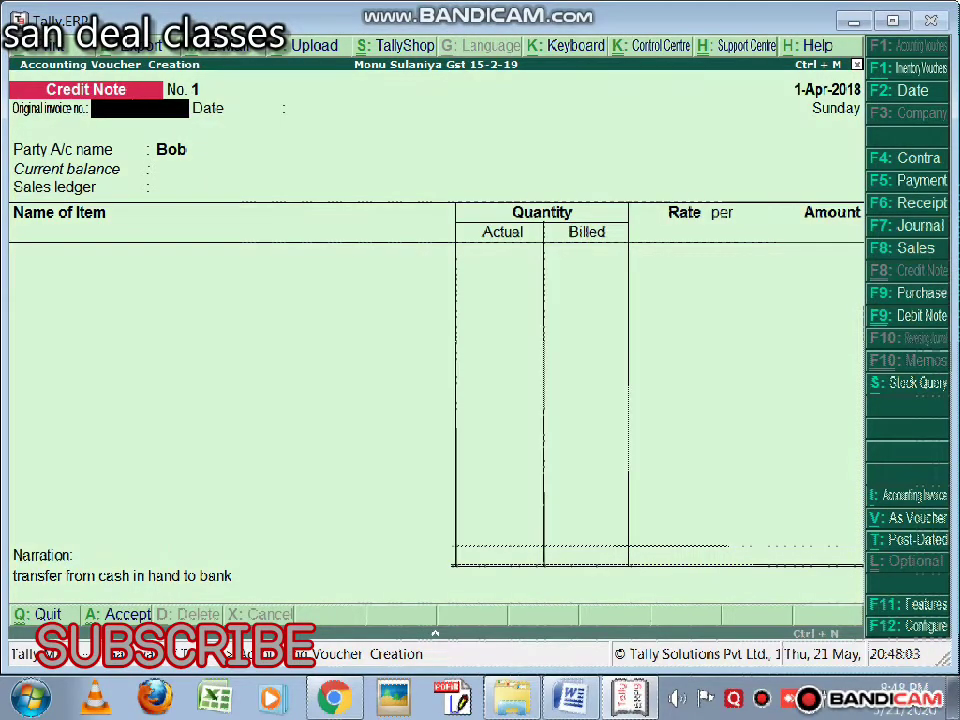